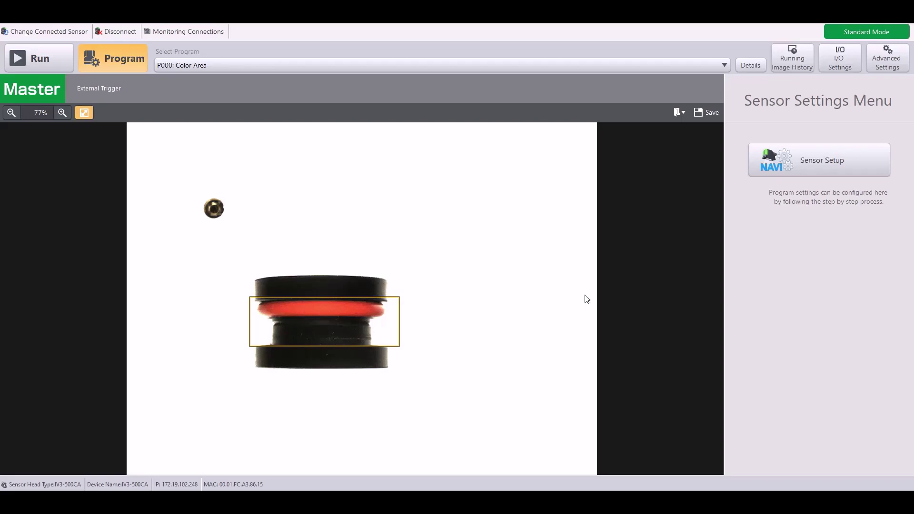
Step: Set the IV3 sensor's FieldNet protocol to EtherNet/IP(TM) in Utility settings and confirm the restart
{"action": "left_click", "coordinate": [885, 65]}
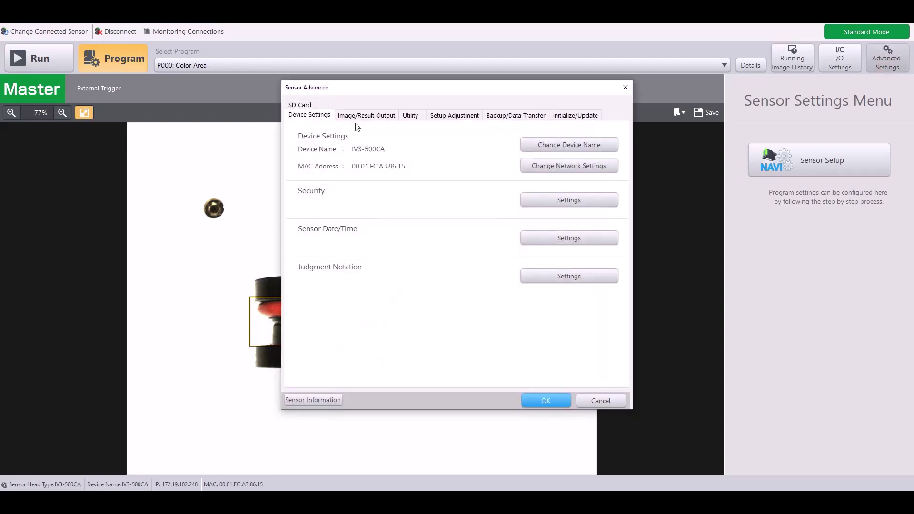
{"action": "left_click", "coordinate": [411, 115]}
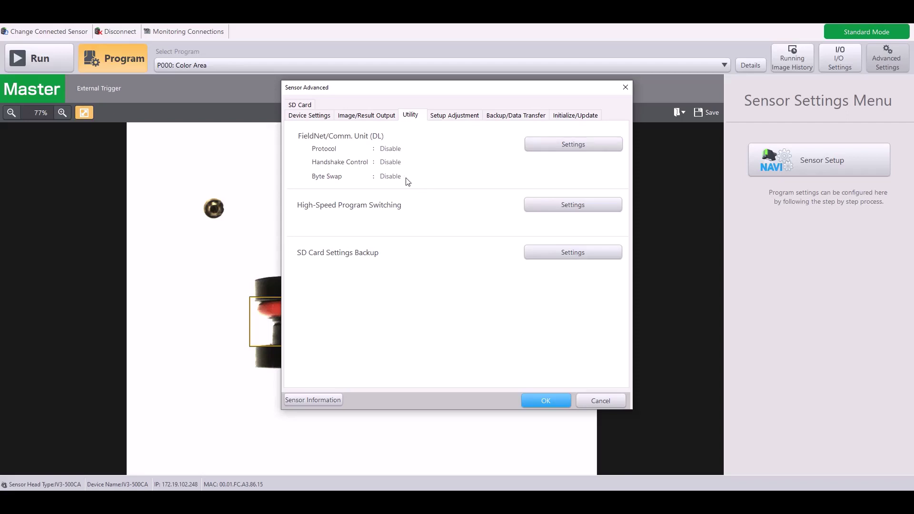
{"action": "left_click", "coordinate": [550, 145]}
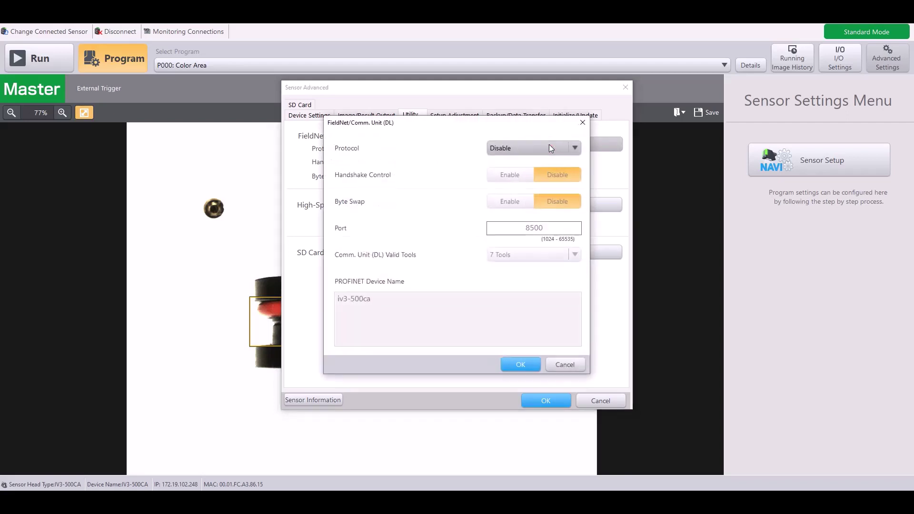
{"action": "left_click", "coordinate": [539, 148]}
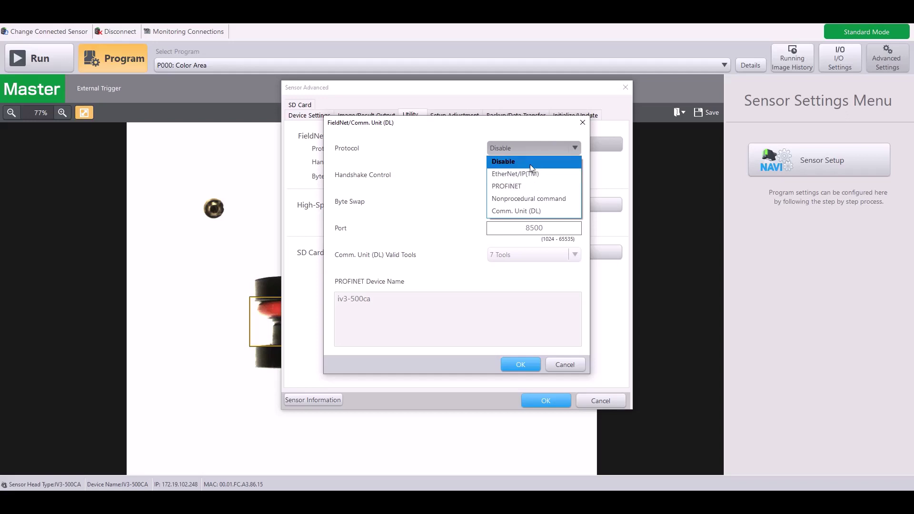
{"action": "left_click", "coordinate": [544, 172]}
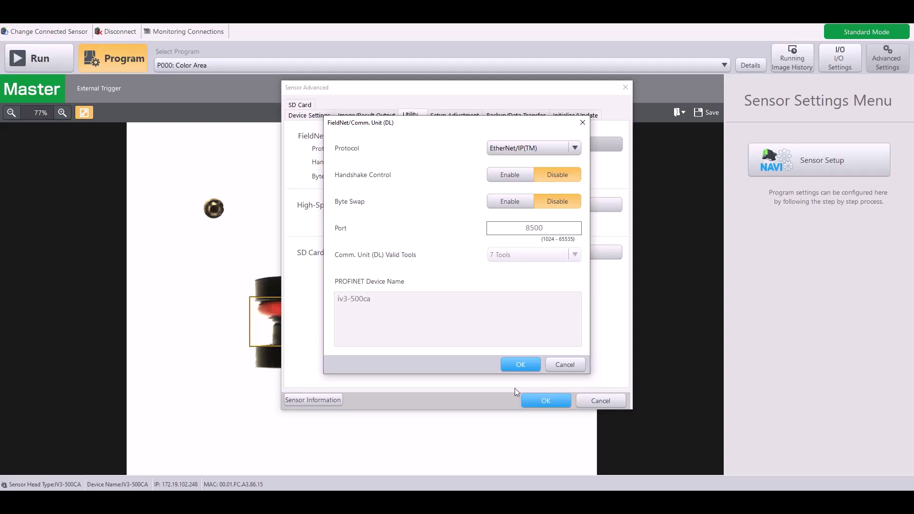
{"action": "left_click", "coordinate": [521, 364]}
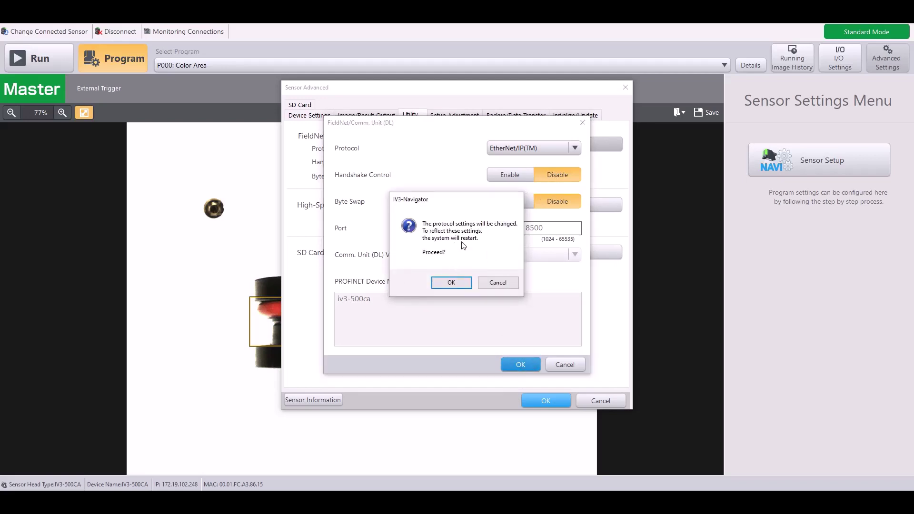
{"action": "left_click", "coordinate": [451, 283]}
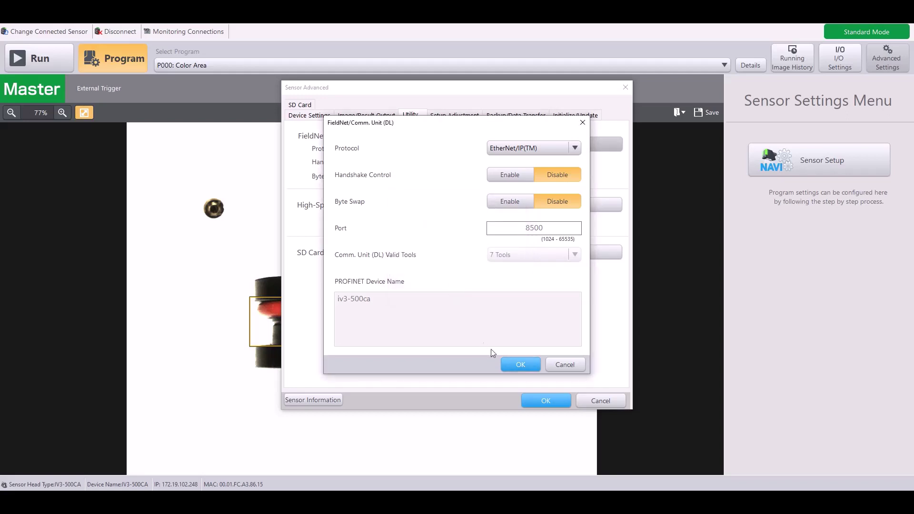
Step: Close the Advanced Settings dialog so the new protocol settings are applied
{"action": "left_click", "coordinate": [514, 364]}
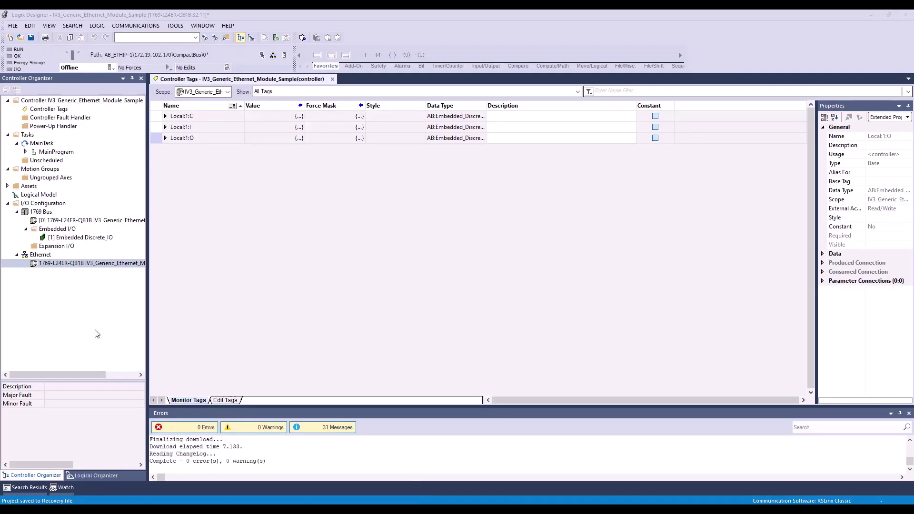
Step: Add a new module under Ethernet, searching the catalog for 'generic ethernet module' and selecting it
{"action": "left_click", "coordinate": [48, 256]}
{"action": "right_click", "coordinate": [49, 257]}
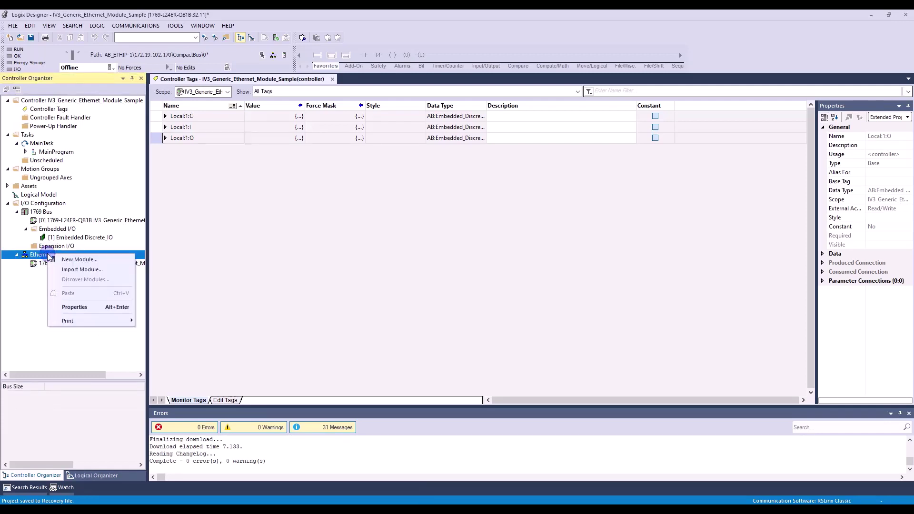
{"action": "left_click", "coordinate": [88, 260]}
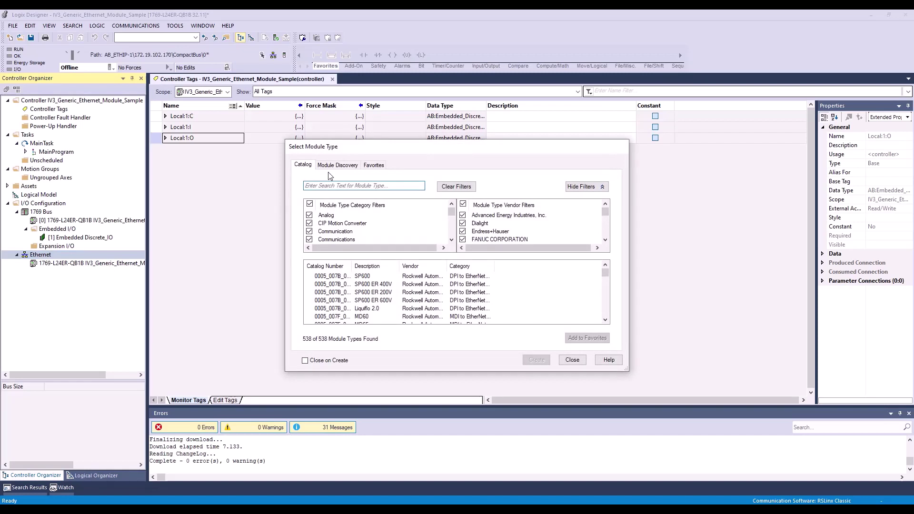
{"action": "left_click", "coordinate": [327, 187]}
{"action": "type", "text": "generic et"}
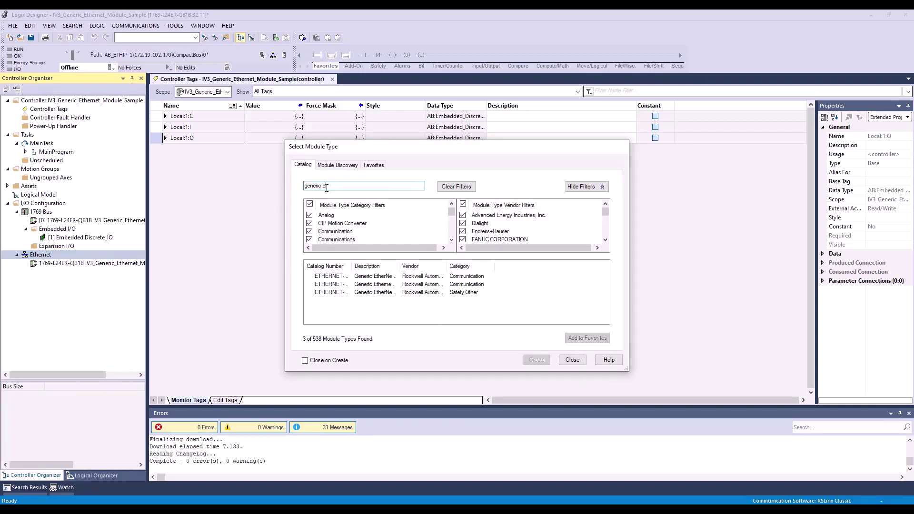
{"action": "type", "text": "hernet module"}
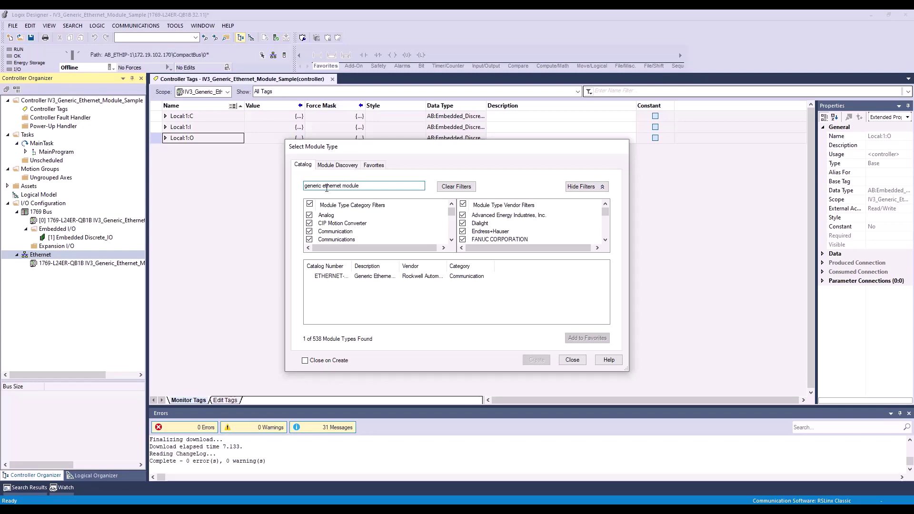
{"action": "left_click", "coordinate": [368, 276]}
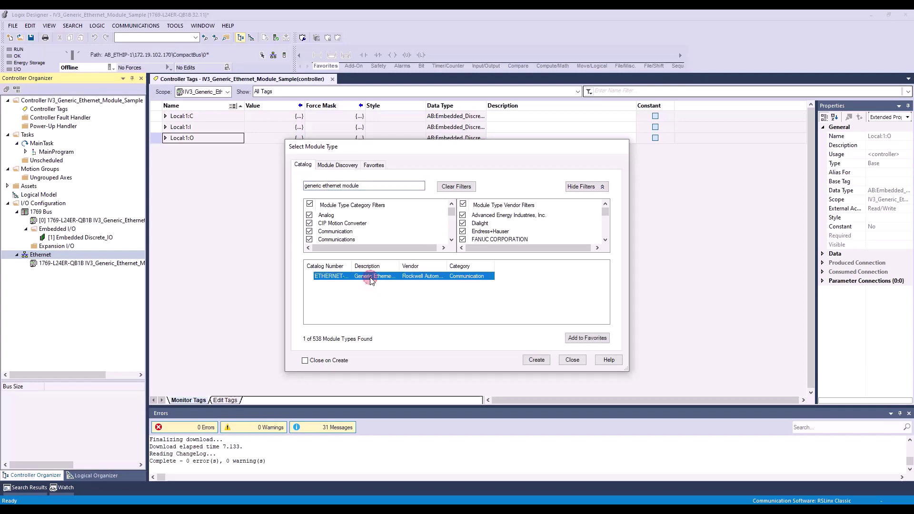
Step: Create the module named IV3 with Comm Format Data - INT and IP address 172.19.102.248
{"action": "left_click", "coordinate": [534, 361]}
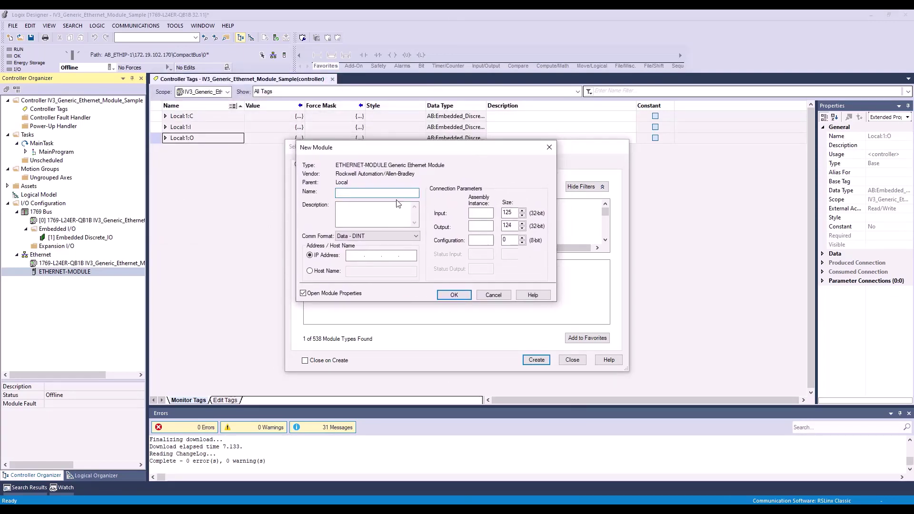
{"action": "left_click", "coordinate": [389, 193]}
{"action": "left_click", "coordinate": [347, 193]}
{"action": "left_click", "coordinate": [368, 236]}
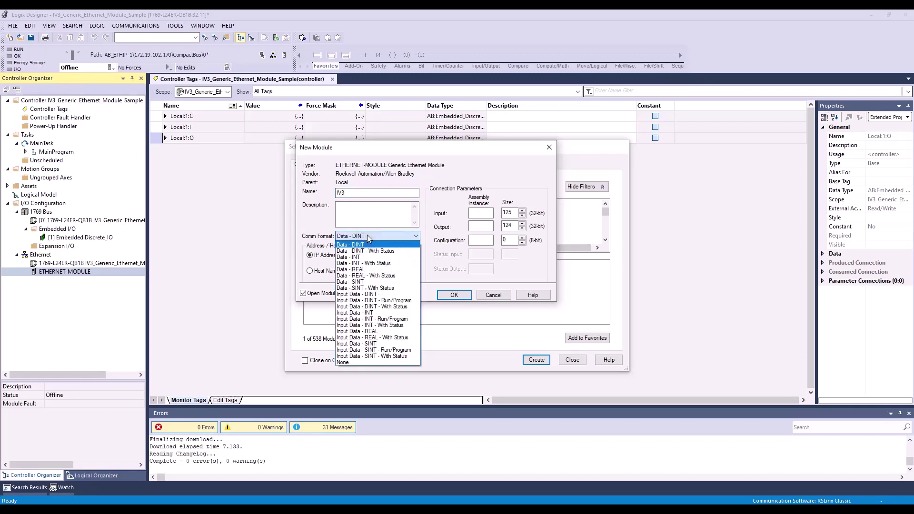
{"action": "left_click", "coordinate": [349, 258]}
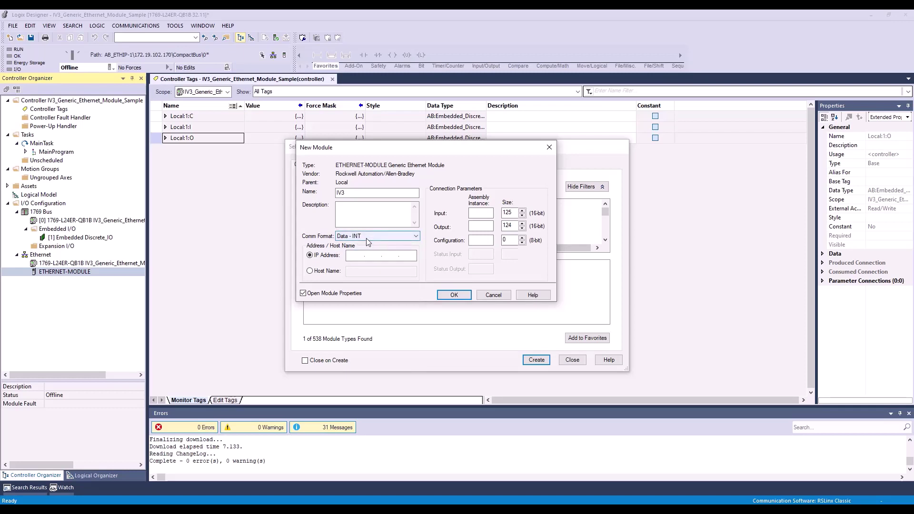
{"action": "left_click", "coordinate": [358, 256]}
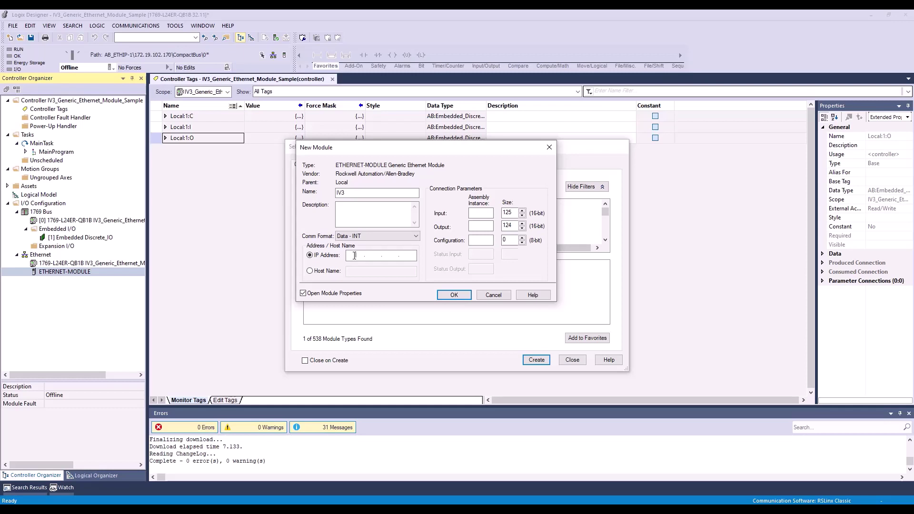
{"action": "type", "text": "172 . 19 . 102 . 248"}
Step: Bring up the IV3 ControlLogix PDF guide at step 9 and snap it to the right half
{"action": "key", "text": "alt+Tab"}
{"action": "left_click_drag", "start_coordinate": [730, 22], "coordinate": [603, 1]}
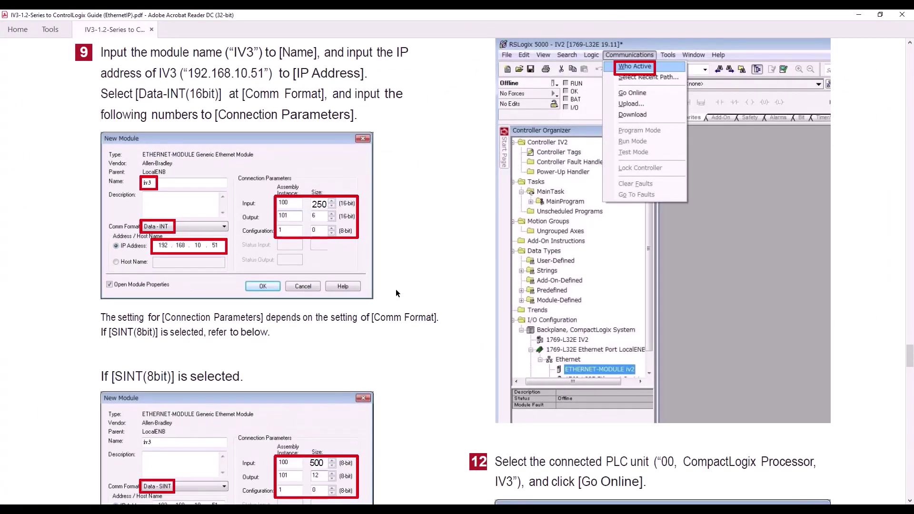
{"action": "scroll", "coordinate": [396, 262], "scroll_direction": "up", "scroll_amount": 1}
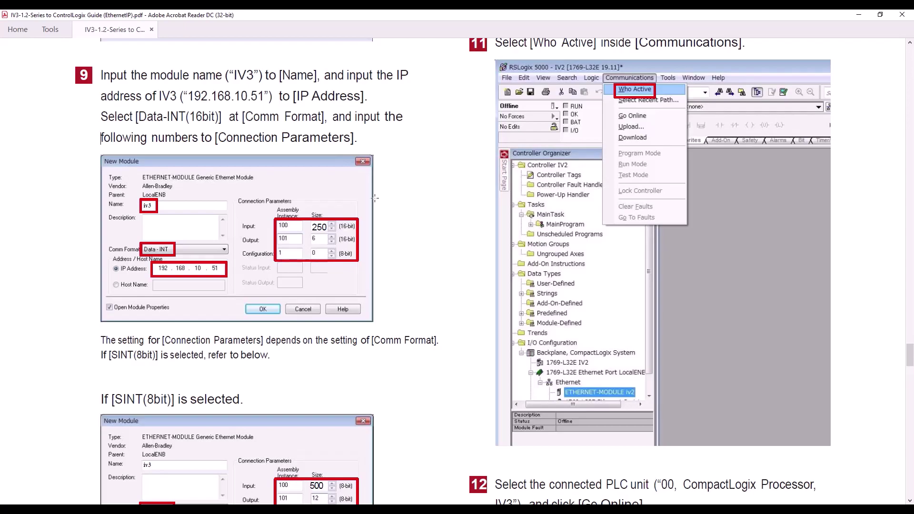
{"action": "key", "text": "super+Right"}
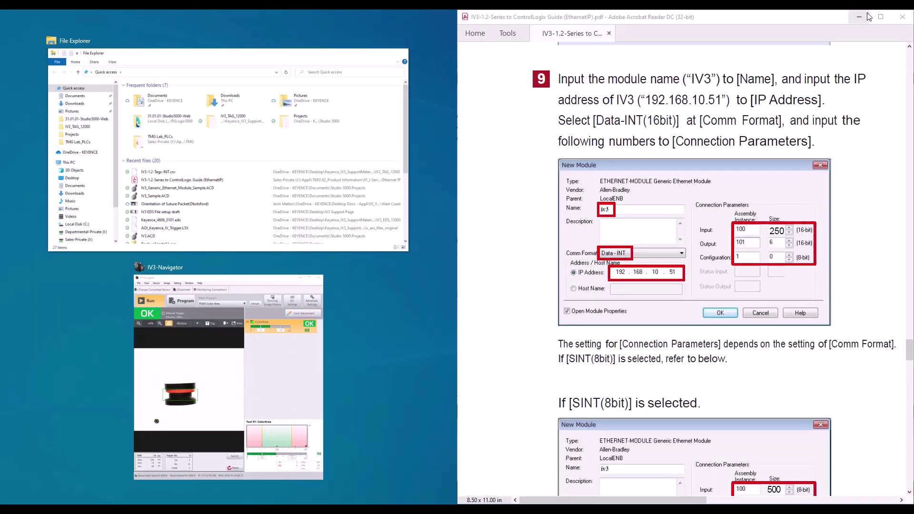
Step: Enter connection parameters Input 100 size 250, Output 101 size 6, and Configuration instance 1
{"action": "key", "text": "alt+Tab"}
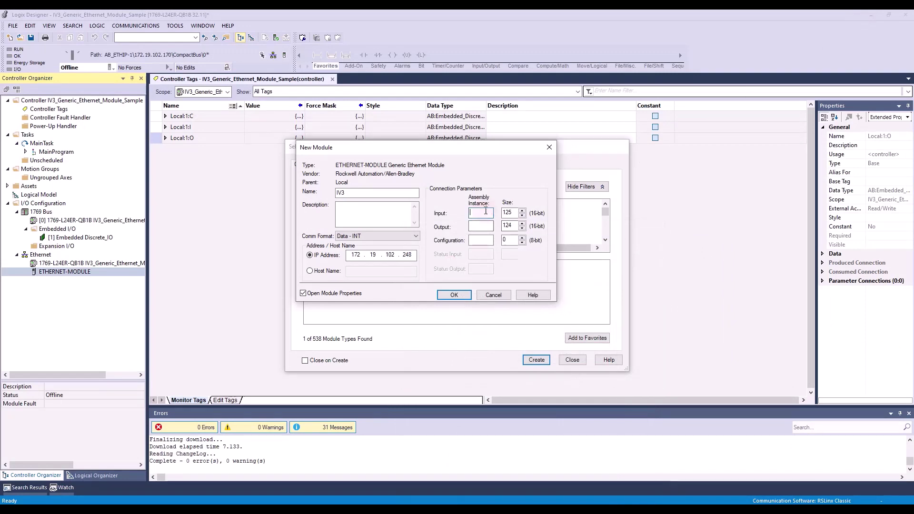
{"action": "type", "text": "100"}
{"action": "left_click", "coordinate": [518, 211]}
{"action": "double_click", "coordinate": [518, 211]}
{"action": "type", "text": "250"}
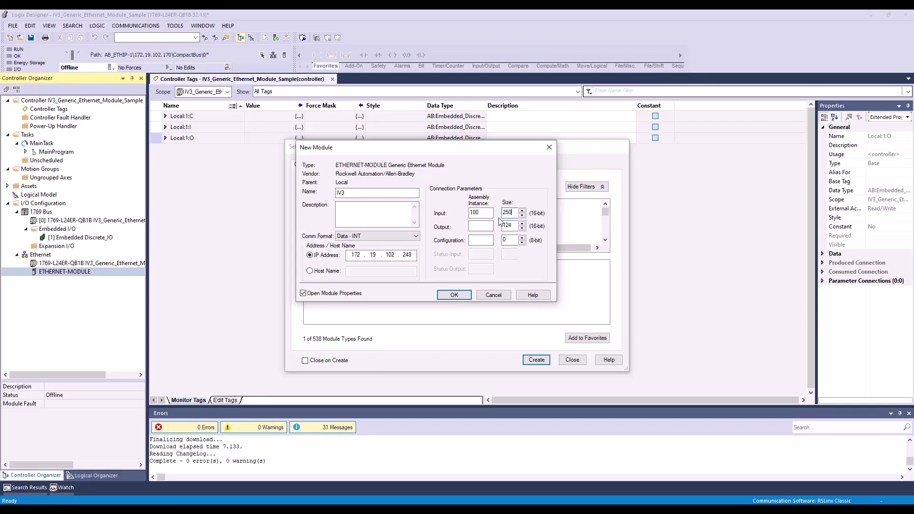
{"action": "key", "text": "Tab"}
{"action": "type", "text": "101"}
{"action": "double_click", "coordinate": [503, 226]}
{"action": "type", "text": "6"}
{"action": "left_click", "coordinate": [473, 240]}
{"action": "type", "text": "1"}
{"action": "double_click", "coordinate": [508, 240]}
Step: Finish the IV3 module with Configuration size 0 and a 20 ms requested packet interval
{"action": "type", "text": "0"}
{"action": "left_click", "coordinate": [462, 296]}
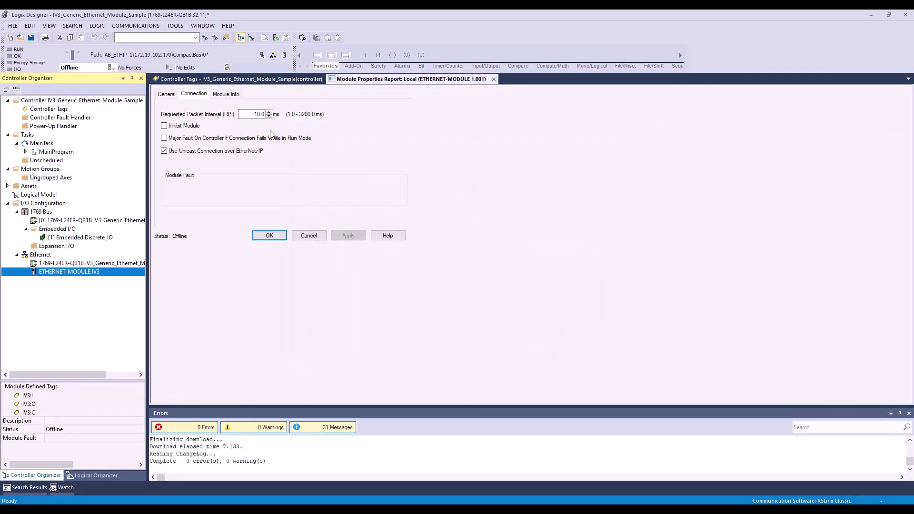
{"action": "double_click", "coordinate": [255, 113]}
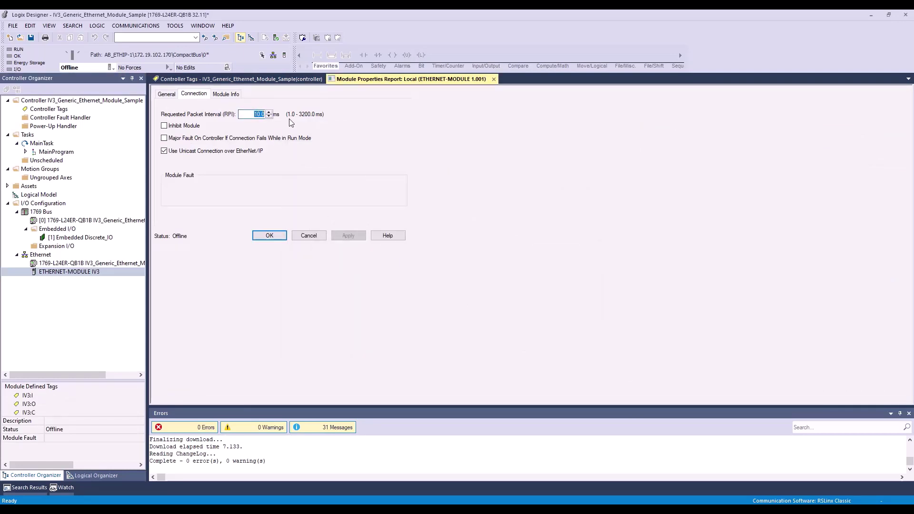
{"action": "type", "text": "20"}
{"action": "left_click", "coordinate": [347, 235]}
{"action": "left_click", "coordinate": [270, 235]}
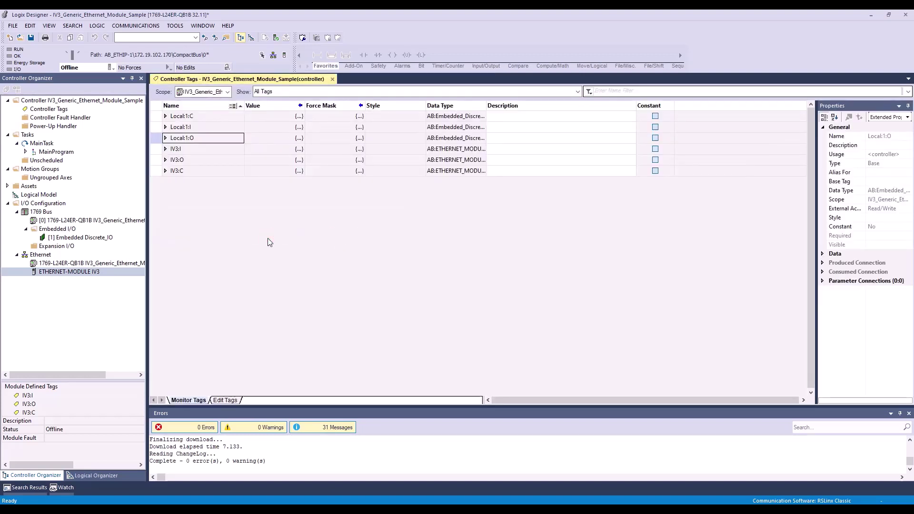
Step: Expand IV3:I.Data to confirm its elements have no descriptions, then collapse IV3:I
{"action": "left_click", "coordinate": [166, 149]}
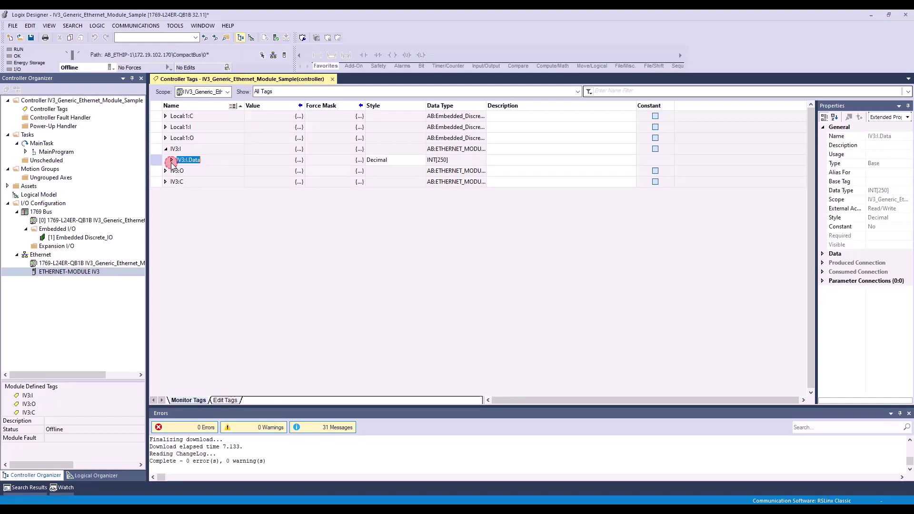
{"action": "left_click", "coordinate": [171, 160]}
{"action": "scroll", "coordinate": [512, 125], "scroll_direction": "up", "scroll_amount": 1}
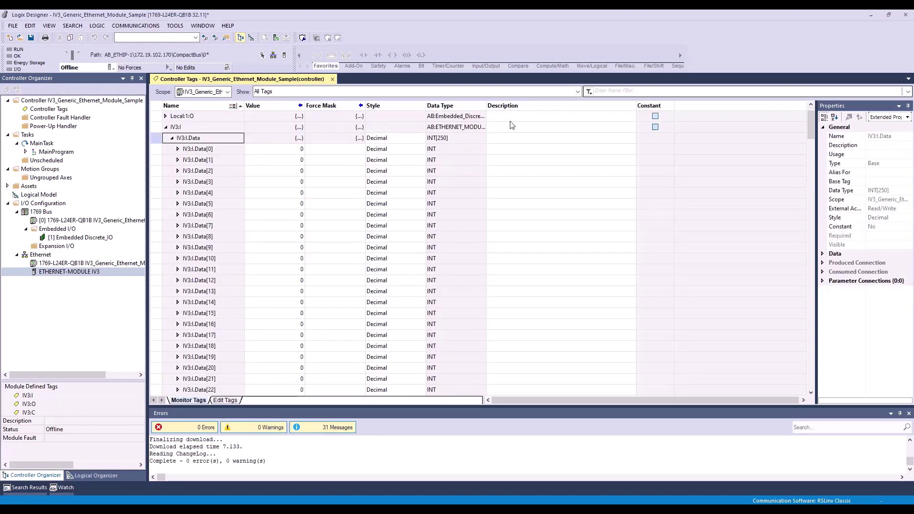
{"action": "scroll", "coordinate": [579, 389], "scroll_direction": "down", "scroll_amount": 1}
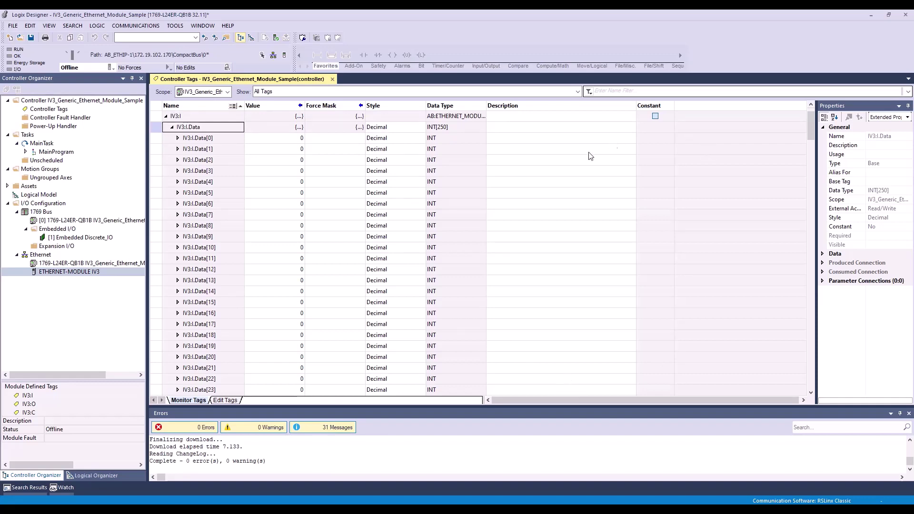
{"action": "left_click", "coordinate": [166, 116]}
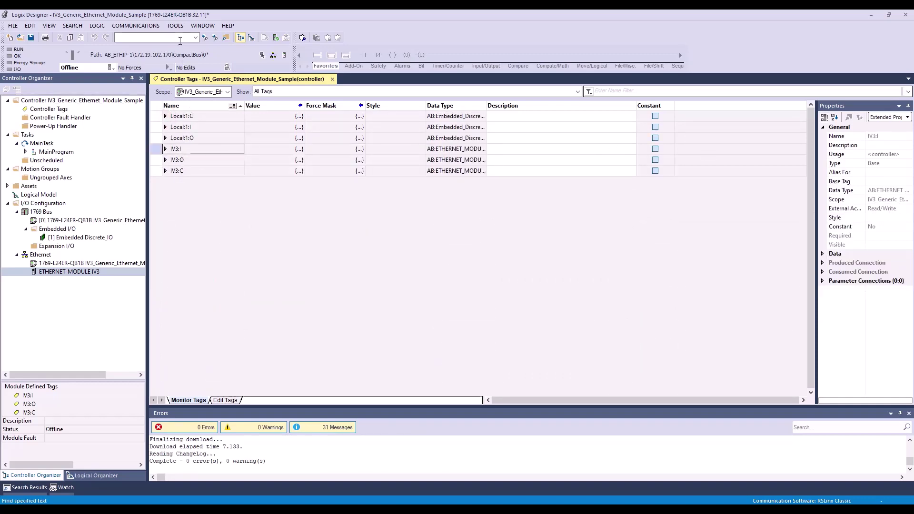
Step: Import tags and logic comments from IV3-1.2-Tags-INT.csv in the IV3_TAG_12000 folder
{"action": "left_click", "coordinate": [179, 26]}
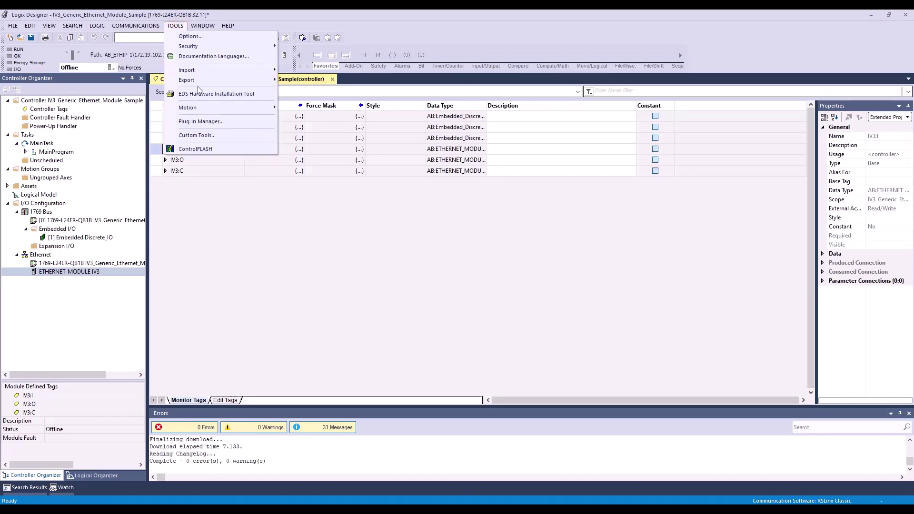
{"action": "mouse_move", "coordinate": [199, 75]}
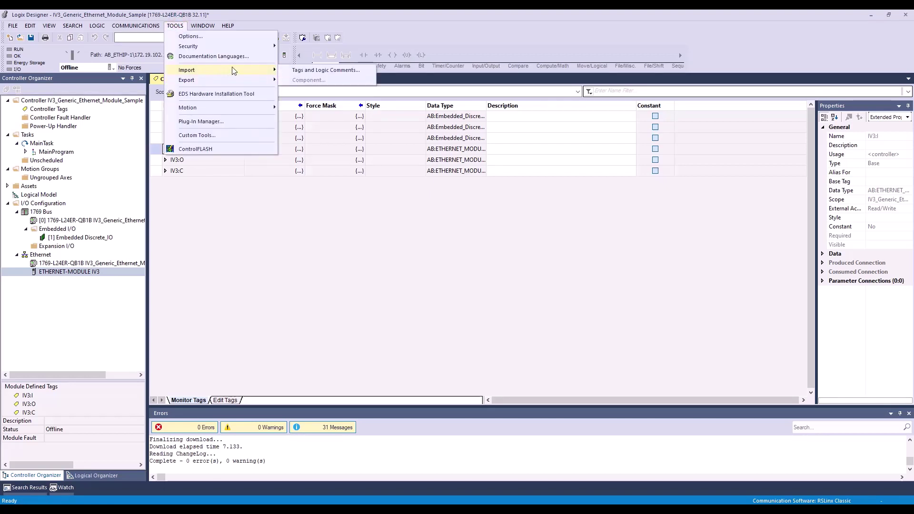
{"action": "left_click", "coordinate": [295, 70]}
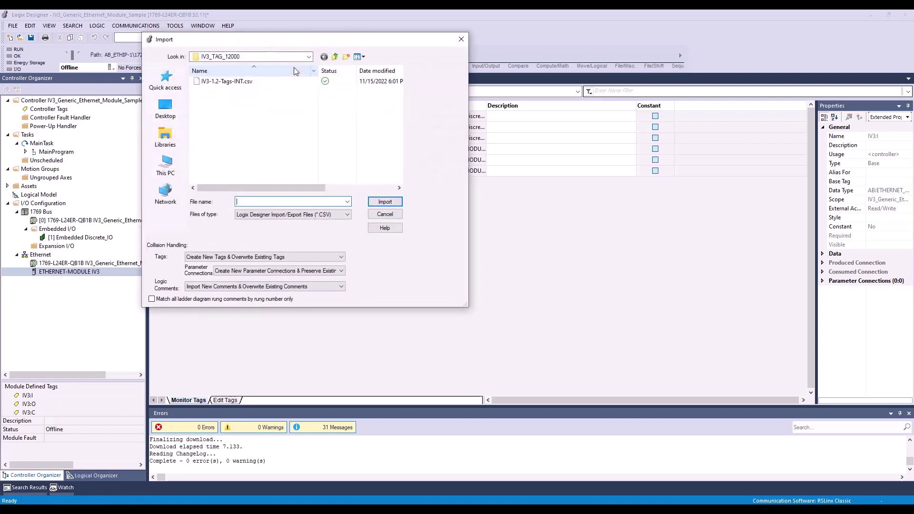
{"action": "left_click", "coordinate": [229, 82]}
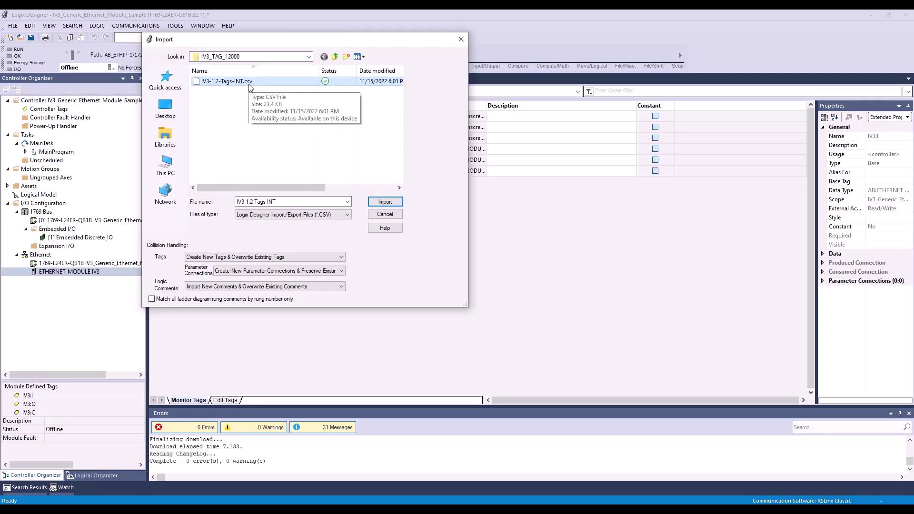
{"action": "left_click", "coordinate": [384, 202]}
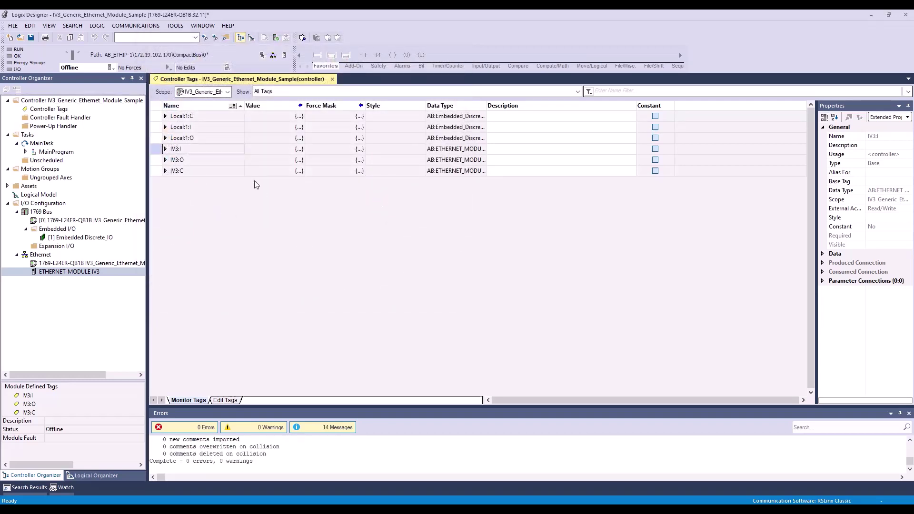
Step: Expand IV3:I.Data to review its imported descriptions such as Error code, then collapse it
{"action": "left_click", "coordinate": [165, 149]}
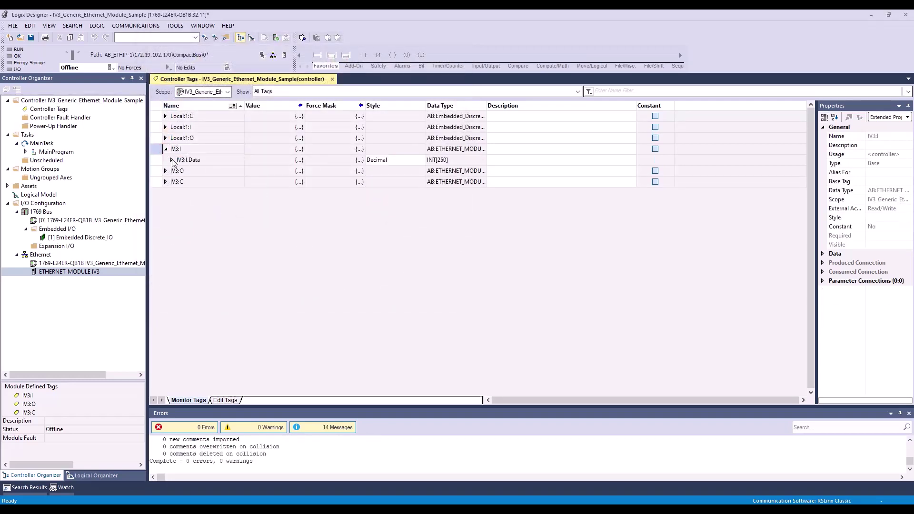
{"action": "left_click", "coordinate": [172, 160]}
{"action": "scroll", "coordinate": [513, 172], "scroll_direction": "down", "scroll_amount": 1}
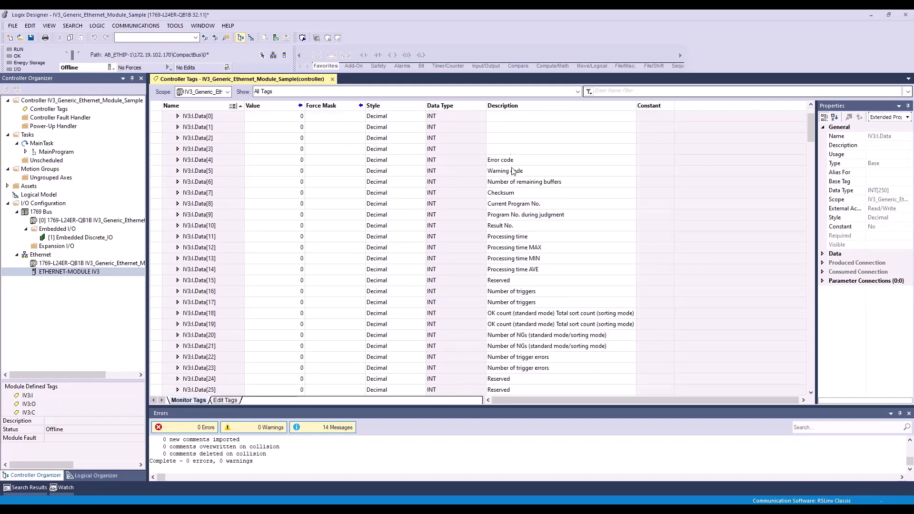
{"action": "scroll", "coordinate": [566, 310], "scroll_direction": "down", "scroll_amount": 3}
{"action": "scroll", "coordinate": [564, 317], "scroll_direction": "down", "scroll_amount": 2}
{"action": "scroll", "coordinate": [564, 318], "scroll_direction": "up", "scroll_amount": 7}
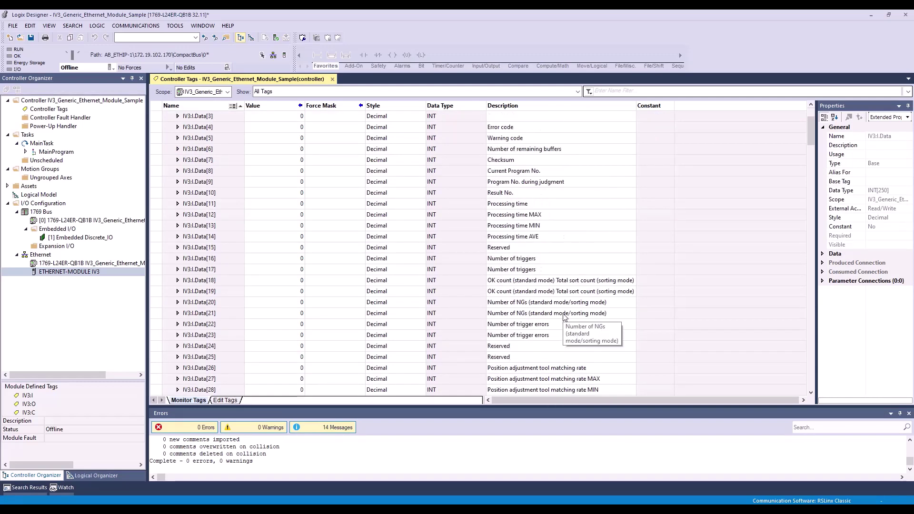
{"action": "left_click", "coordinate": [172, 161]}
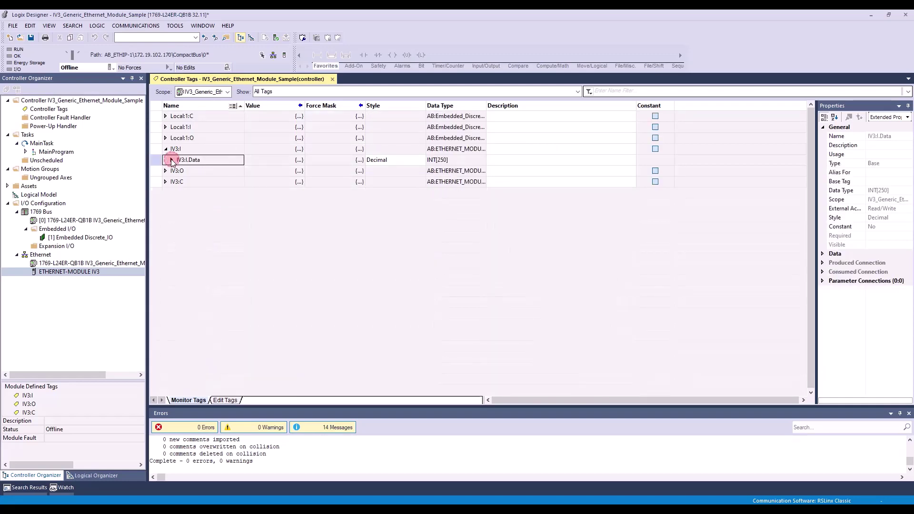
Step: Expand IV3:O.Data[0] to view bit descriptions like Trigger request and Program switching request
{"action": "left_click", "coordinate": [166, 170]}
{"action": "left_click", "coordinate": [171, 182]}
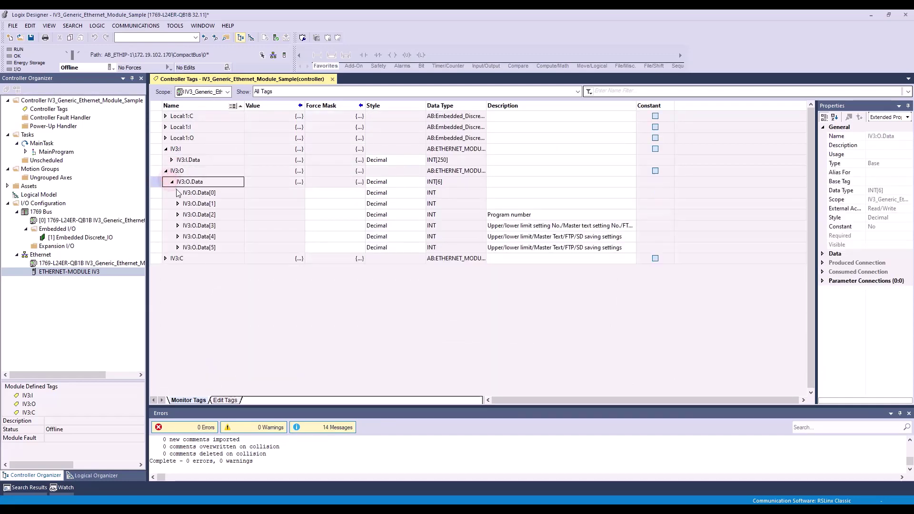
{"action": "left_click", "coordinate": [178, 193]}
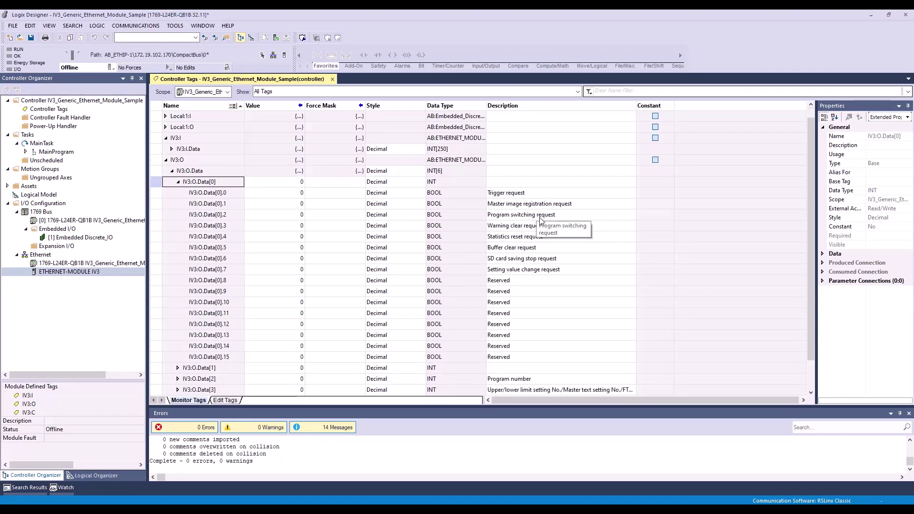
{"action": "scroll", "coordinate": [547, 231], "scroll_direction": "down", "scroll_amount": 2}
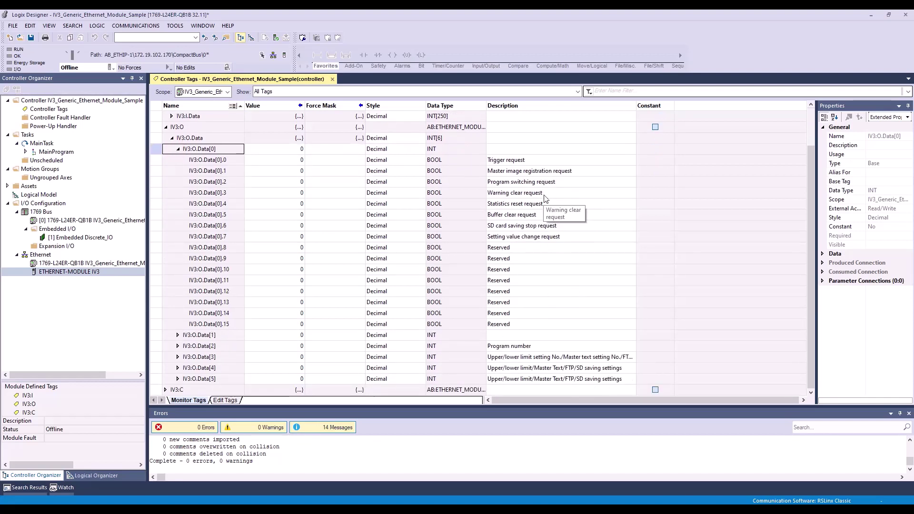
{"action": "scroll", "coordinate": [536, 205], "scroll_direction": "up", "scroll_amount": 1}
{"action": "scroll", "coordinate": [193, 189], "scroll_direction": "up", "scroll_amount": 1}
{"action": "left_click", "coordinate": [521, 226]}
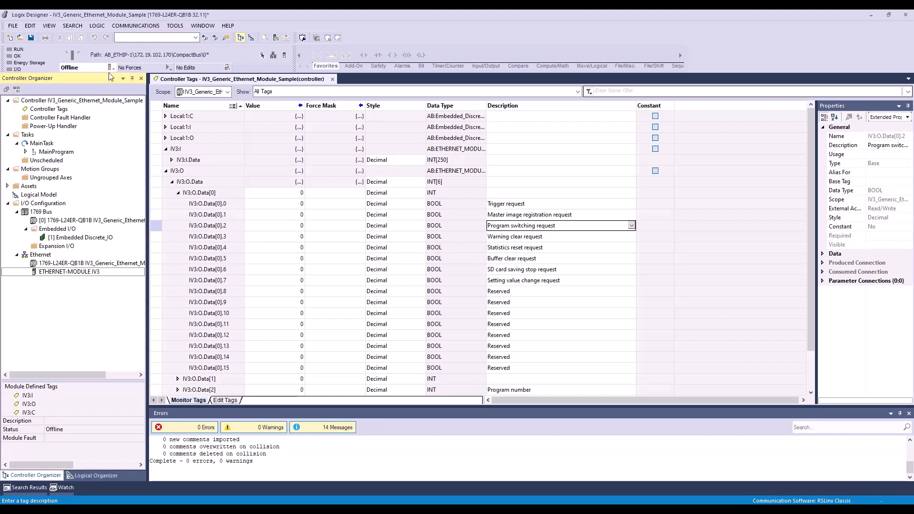
Step: Go online, download the project to the controller, and restore the window beside IV3-Navigator
{"action": "left_click", "coordinate": [123, 79]}
{"action": "left_click", "coordinate": [119, 83]}
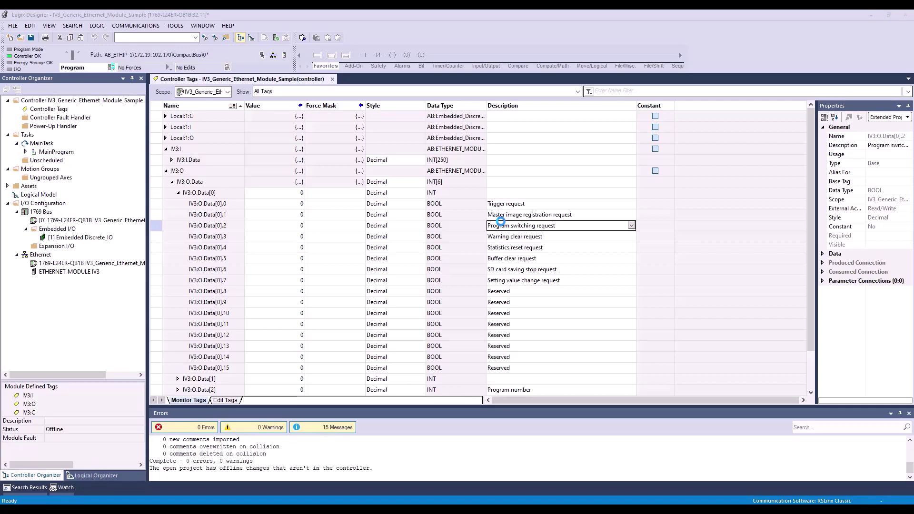
{"action": "left_click", "coordinate": [464, 370]}
{"action": "left_click", "coordinate": [477, 421]}
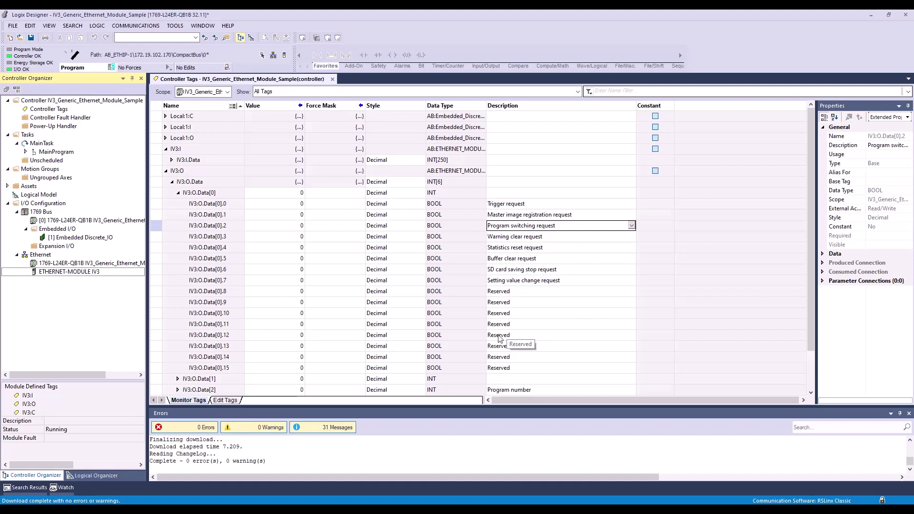
{"action": "double_click", "coordinate": [427, 17]}
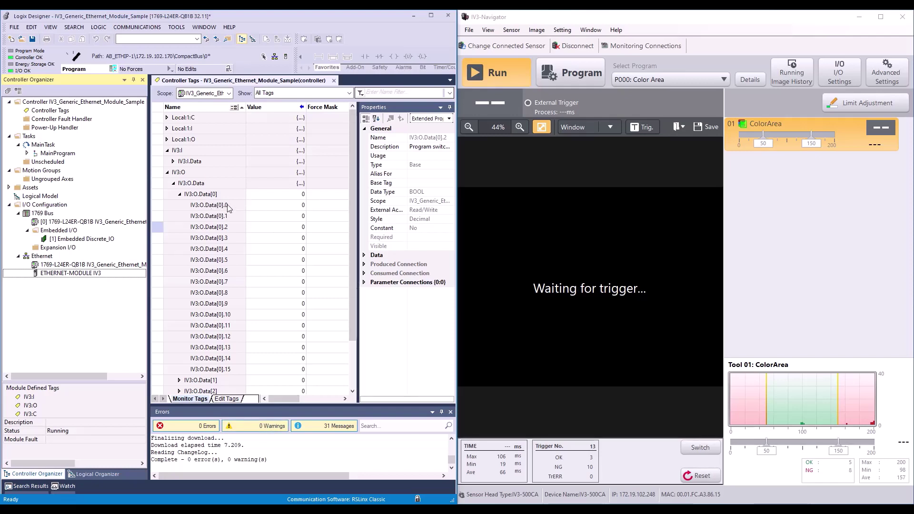
Step: Set the Trigger request bit IV3:O.Data[0].0 to 1 to fire the IV3 sensor
{"action": "left_click_drag", "start_coordinate": [282, 400], "coordinate": [313, 399]}
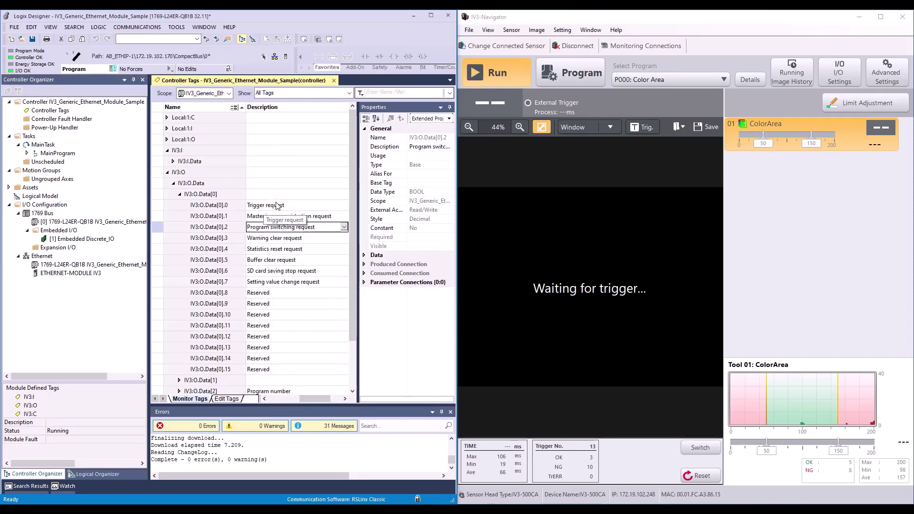
{"action": "left_click_drag", "start_coordinate": [301, 400], "coordinate": [284, 400]}
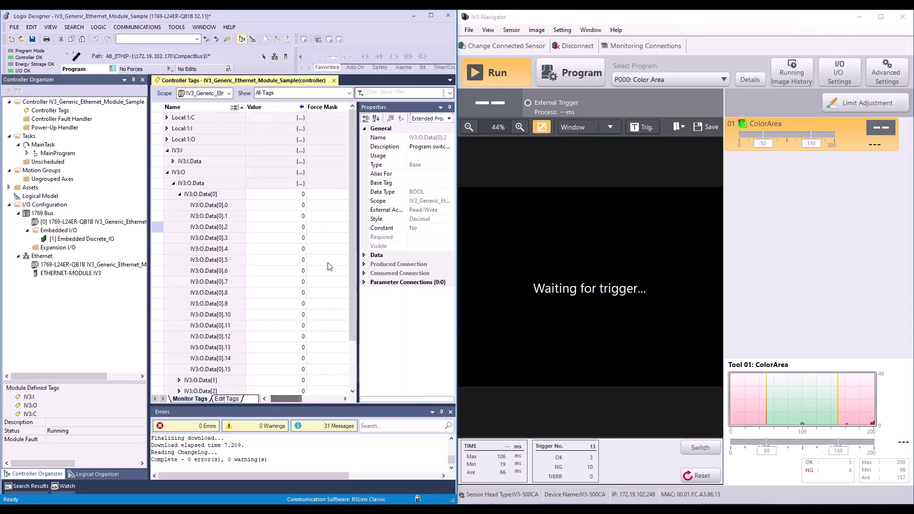
{"action": "left_click", "coordinate": [298, 205]}
{"action": "type", "text": "1"}
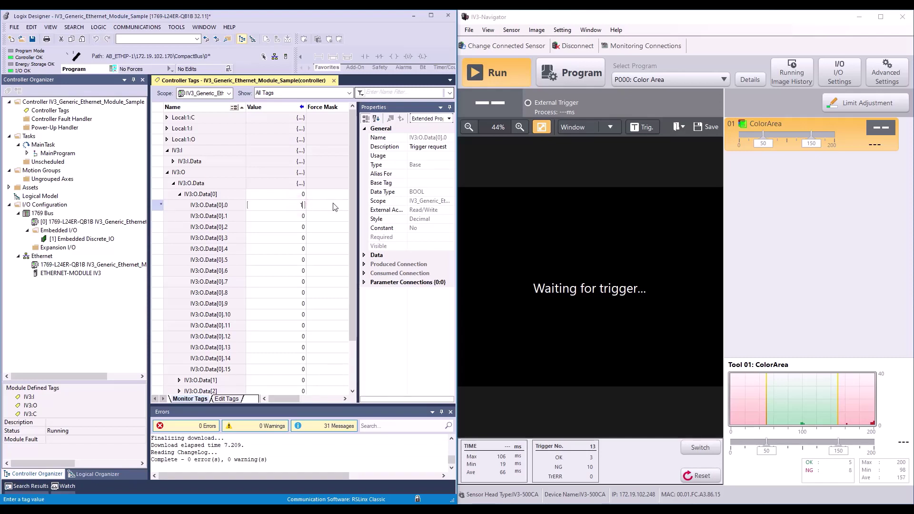
{"action": "key", "text": "Return"}
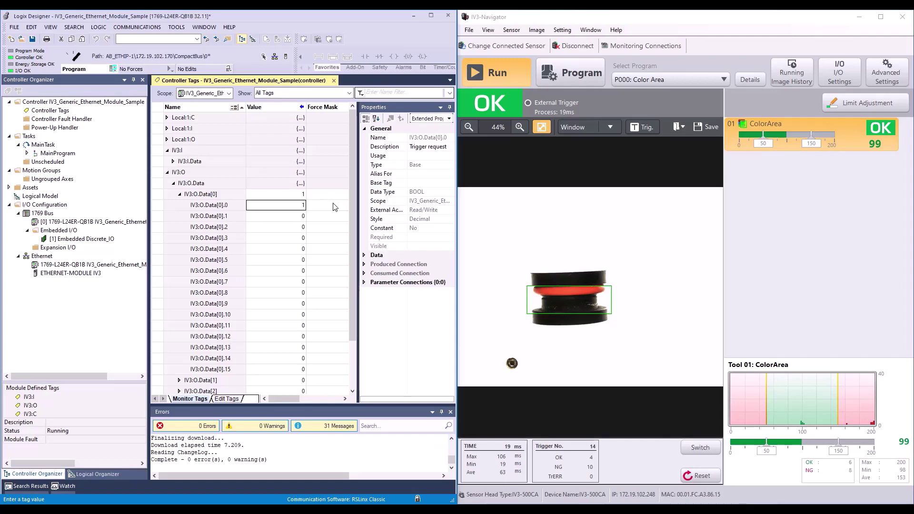
Step: Reset IV3:O.Data[0].0 to 0, then set it back to 1 to retrigger
{"action": "left_click", "coordinate": [302, 207]}
{"action": "type", "text": "0"}
{"action": "key", "text": "Return"}
{"action": "left_click", "coordinate": [299, 205]}
{"action": "type", "text": "1"}
{"action": "key", "text": "Return"}
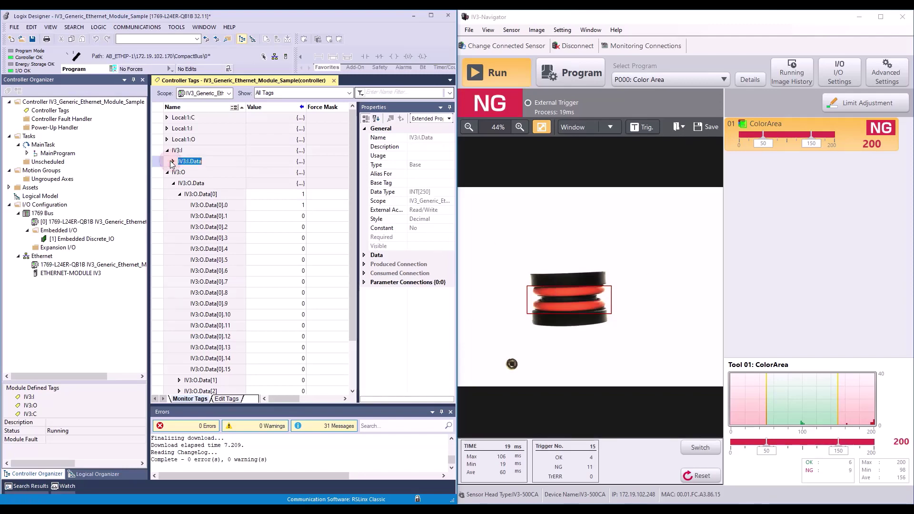
Step: Expand IV3:I.Data[2] and check its descriptions: Overall judgment NG (bit 6) reads 1, word value 64
{"action": "left_click", "coordinate": [173, 162]}
{"action": "left_click", "coordinate": [180, 150]}
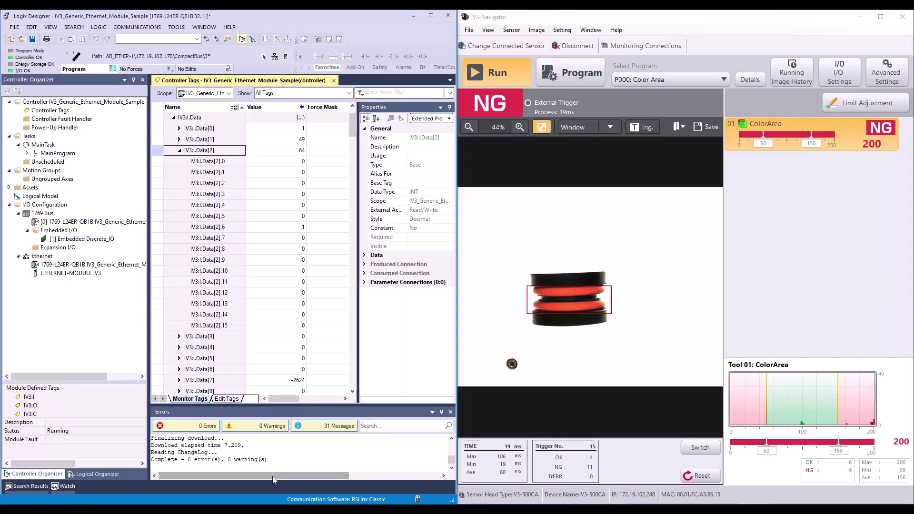
{"action": "left_click", "coordinate": [292, 400]}
{"action": "left_click_drag", "start_coordinate": [294, 402], "coordinate": [325, 401]}
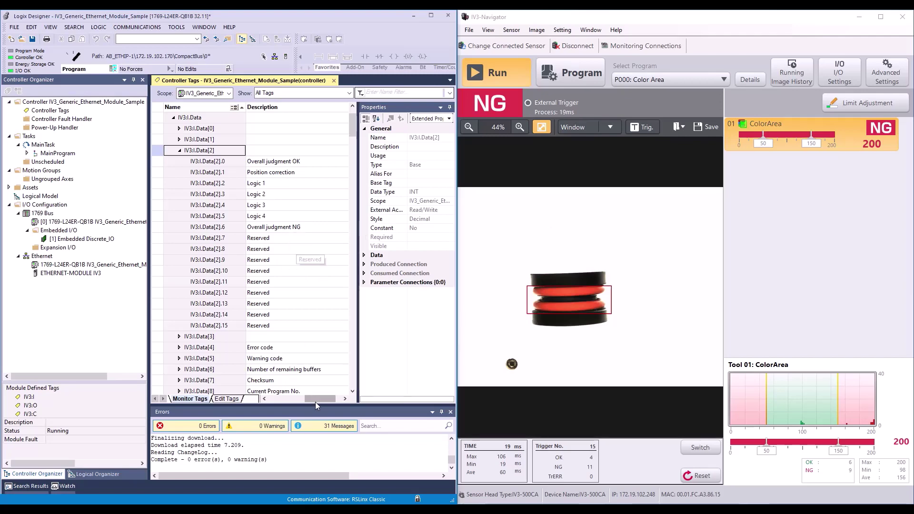
{"action": "left_click_drag", "start_coordinate": [322, 397], "coordinate": [278, 402]}
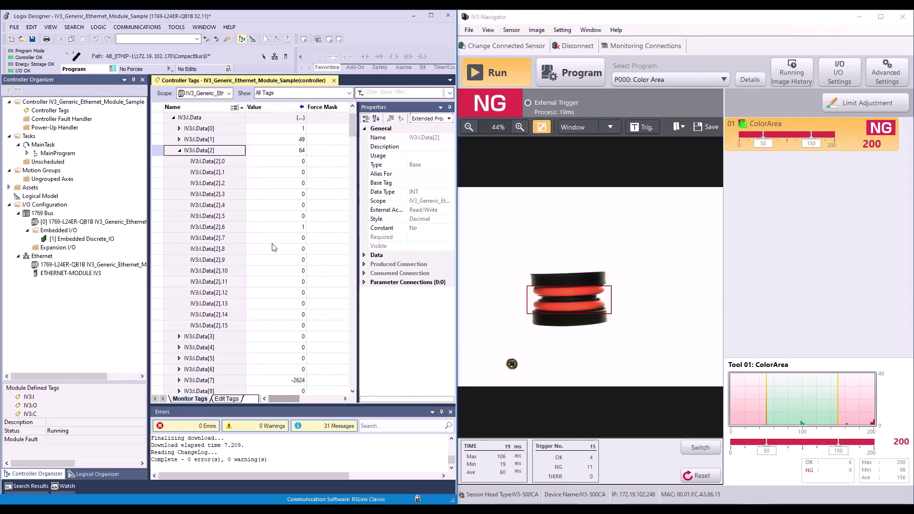